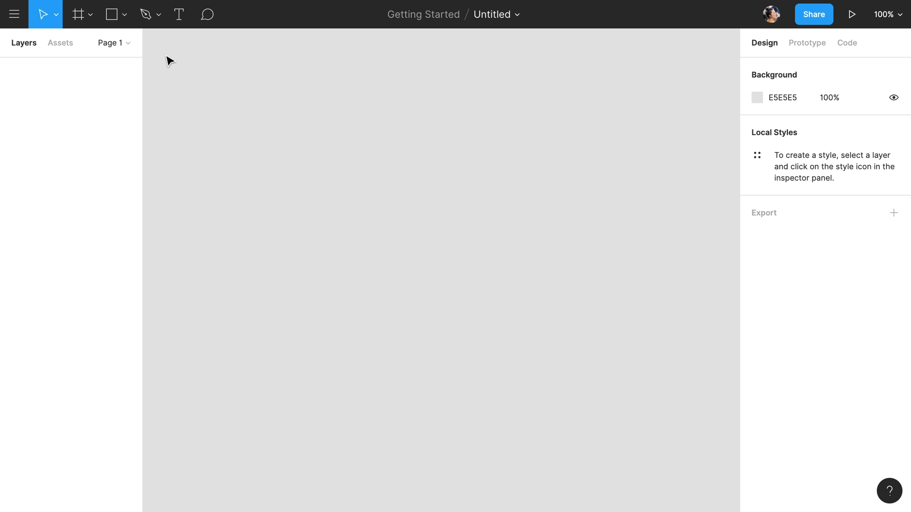
- Search the main menu for the nudge and mask commands, then close it
click(15, 17)
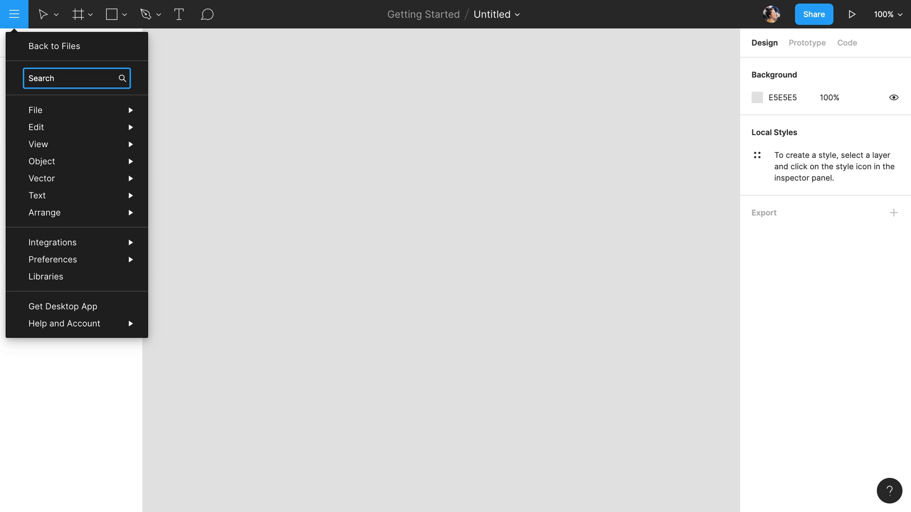
text(nudg)
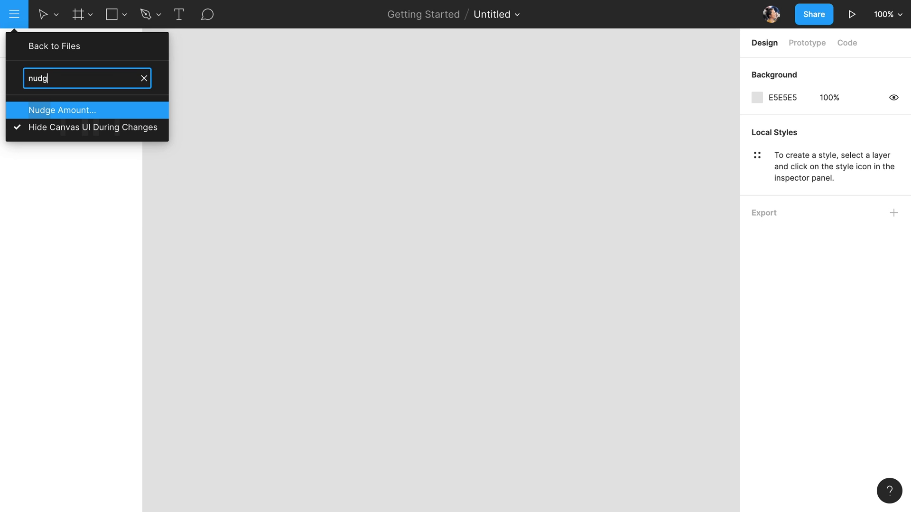
key(BackSpace)
key(BackSpace)
key(BackSpace)
key(BackSpace)
text(mask)
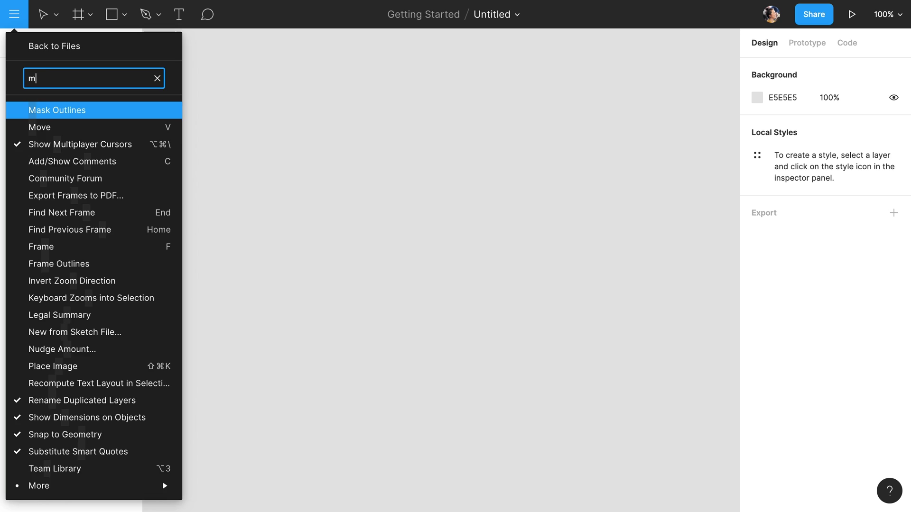
key(BackSpace)
key(BackSpace)
key(BackSpace)
key(BackSpace)
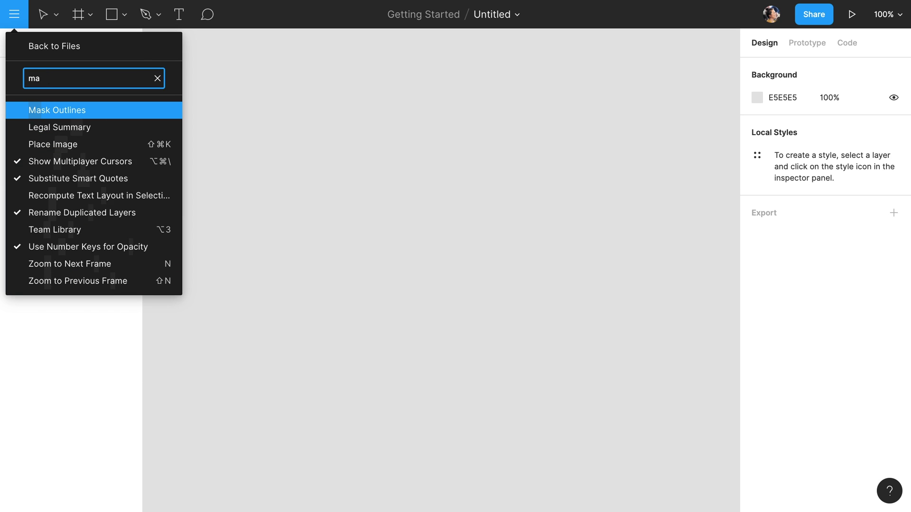
click(17, 18)
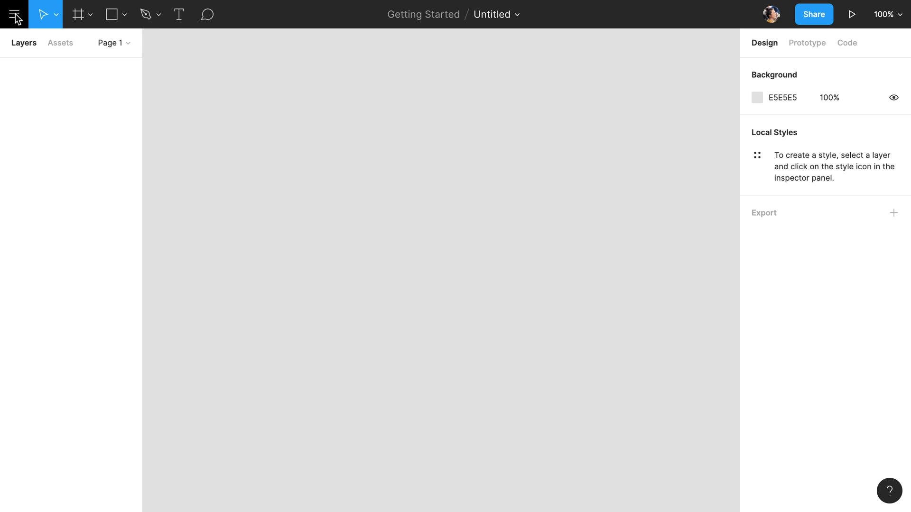
- Browse the move, frame, shape and pen tool option menus in the toolbar
click(57, 16)
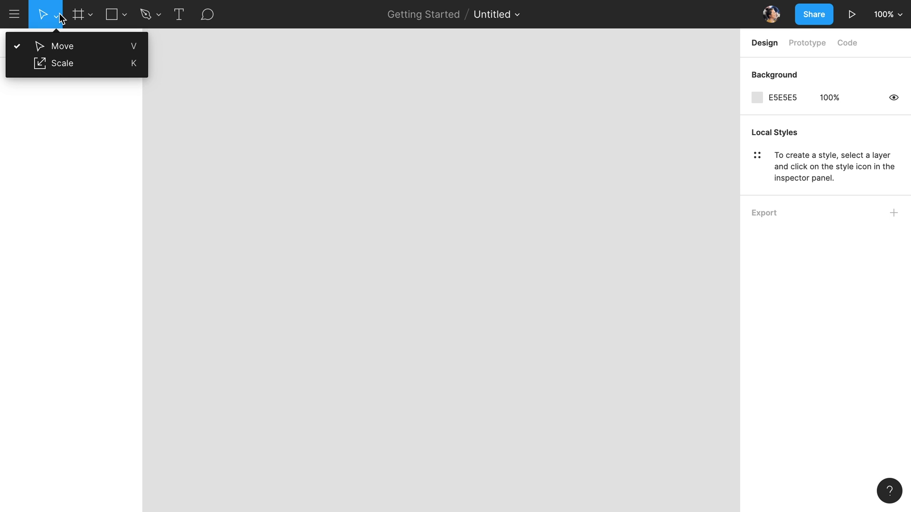
click(91, 18)
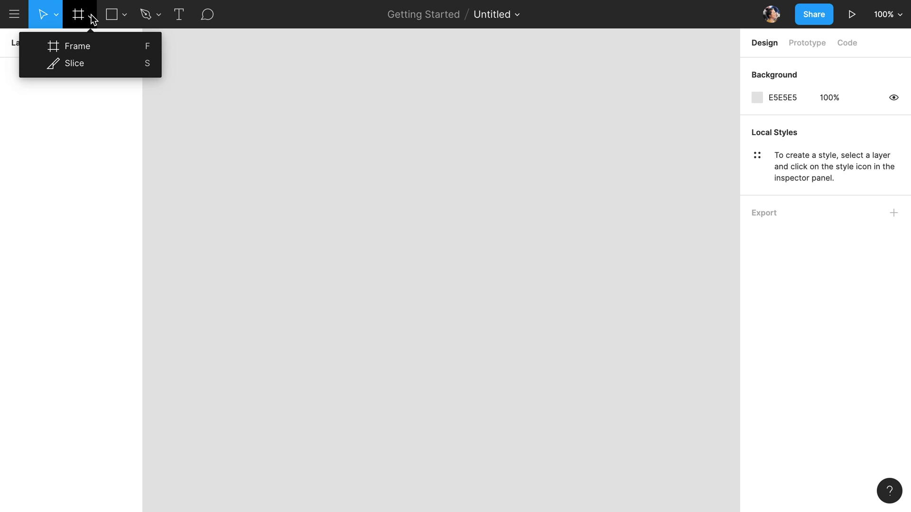
click(126, 18)
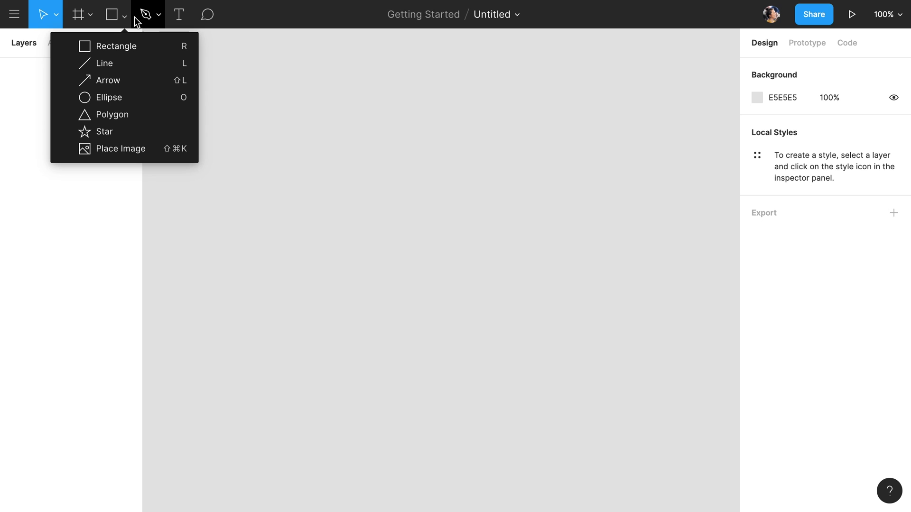
click(159, 18)
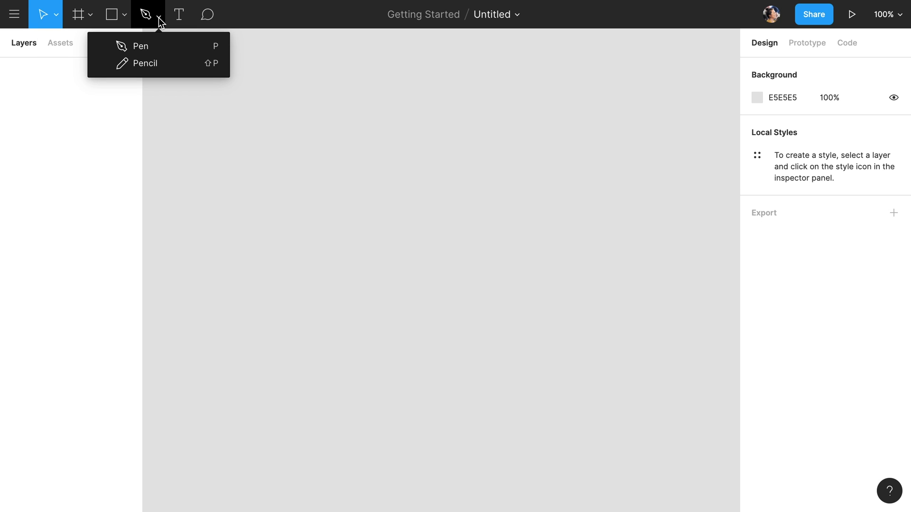
click(159, 18)
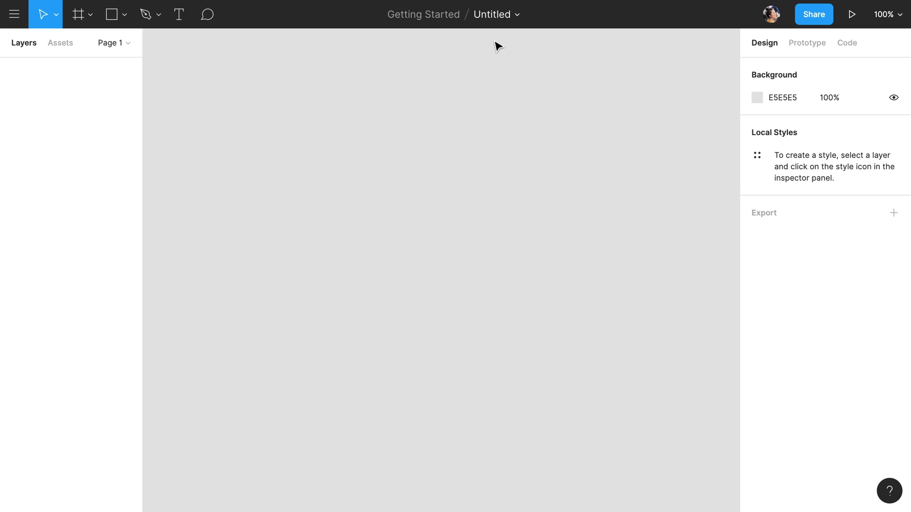
- Rename the file title from Untitled to 'Fitma'
click(489, 15)
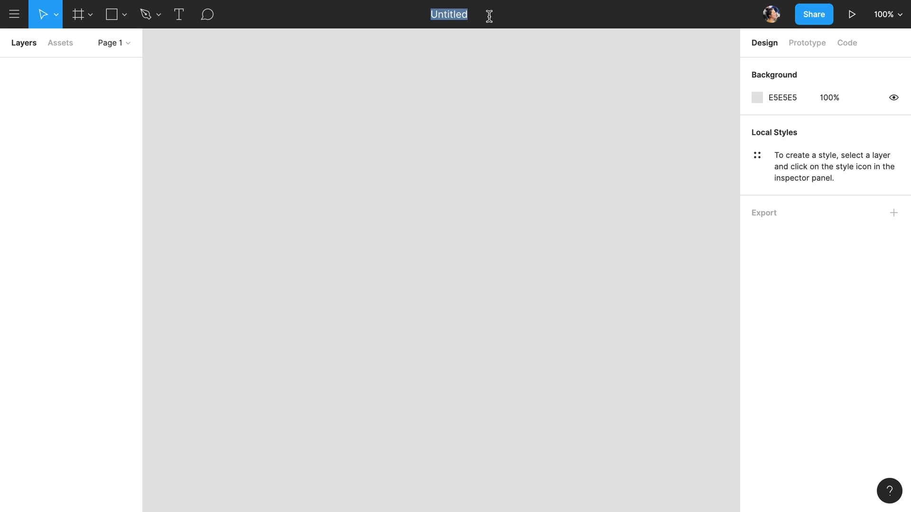
text(Fitma)
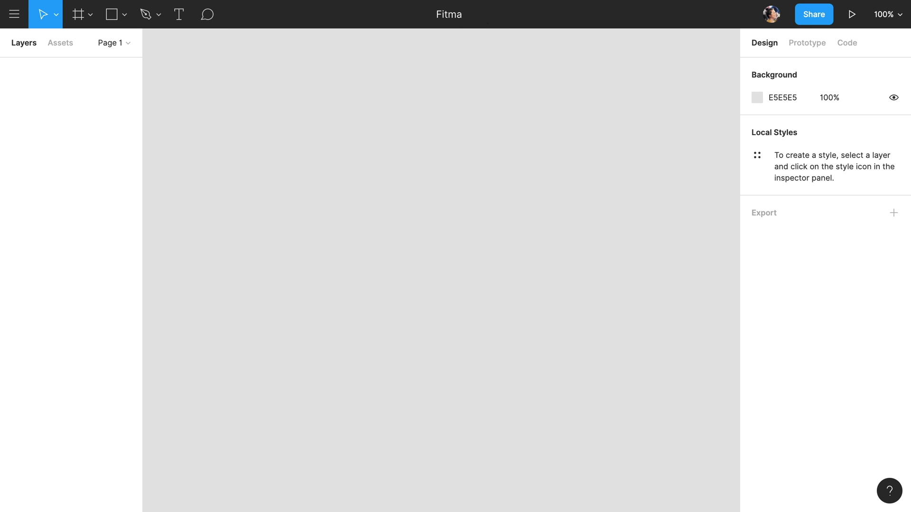
key(Return)
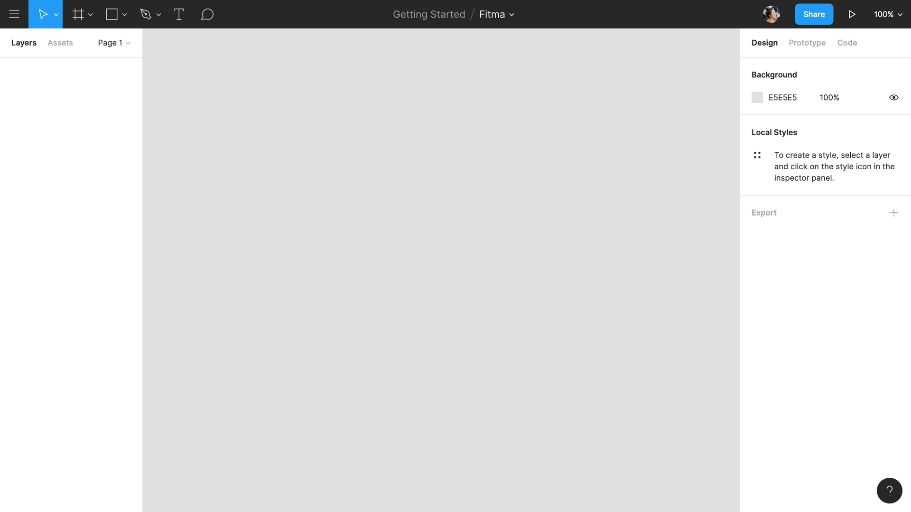
click(516, 15)
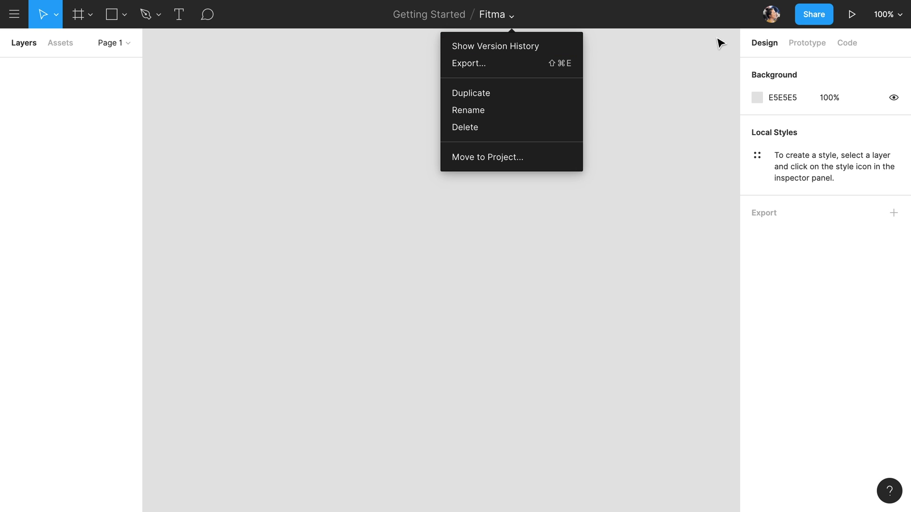
click(734, 43)
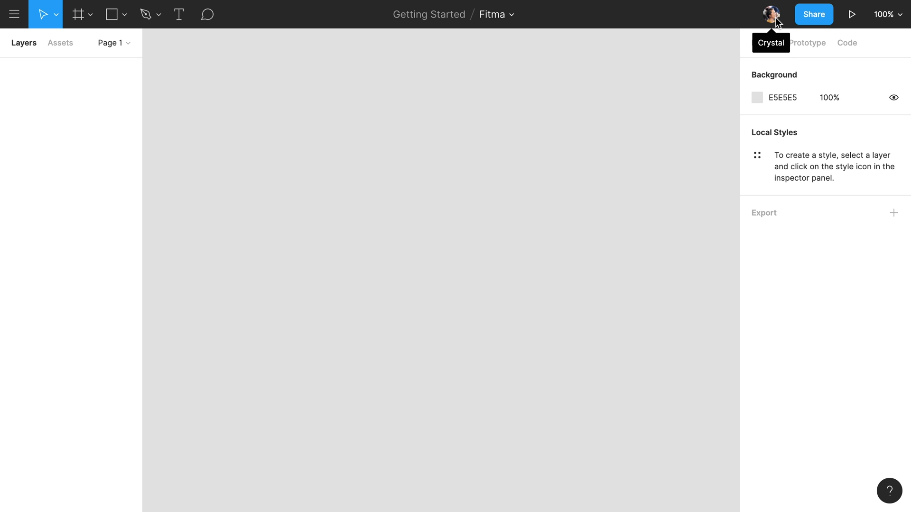
- Let anyone with the link view Fitma, copy the link, then preview and cancel the embed code
click(826, 19)
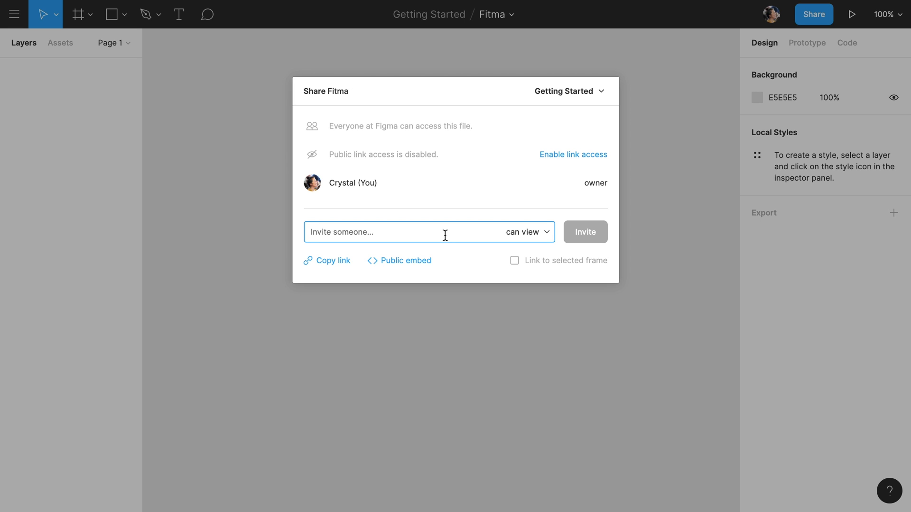
click(560, 160)
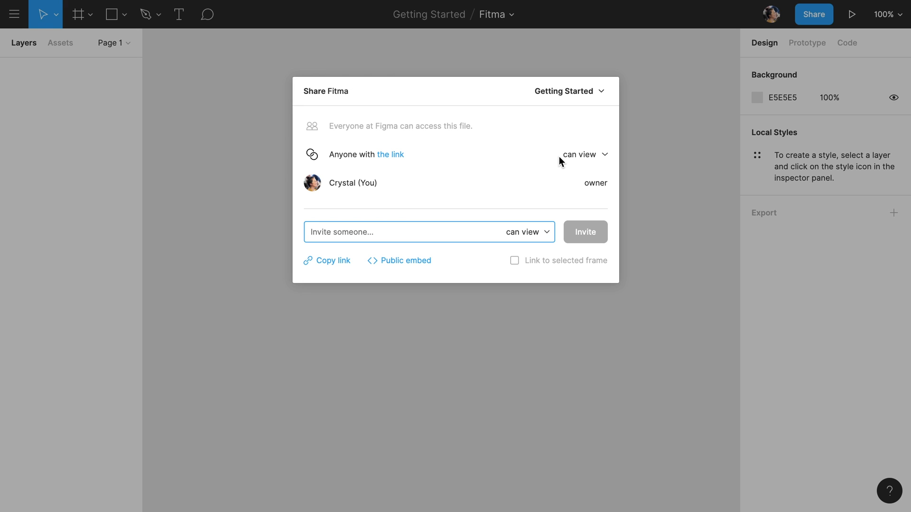
click(400, 158)
click(411, 262)
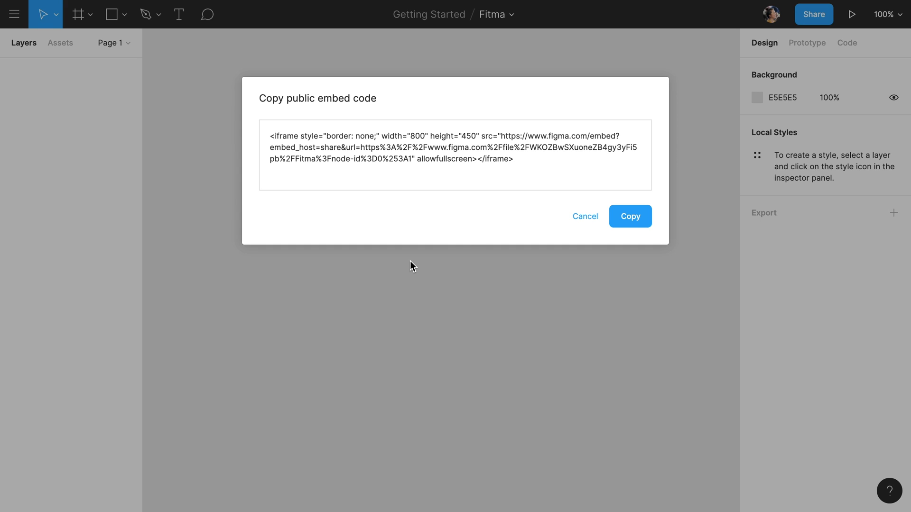
click(582, 217)
- Dismiss the Share dialog and inspect the zoom/view dropdown without changing anything
click(673, 166)
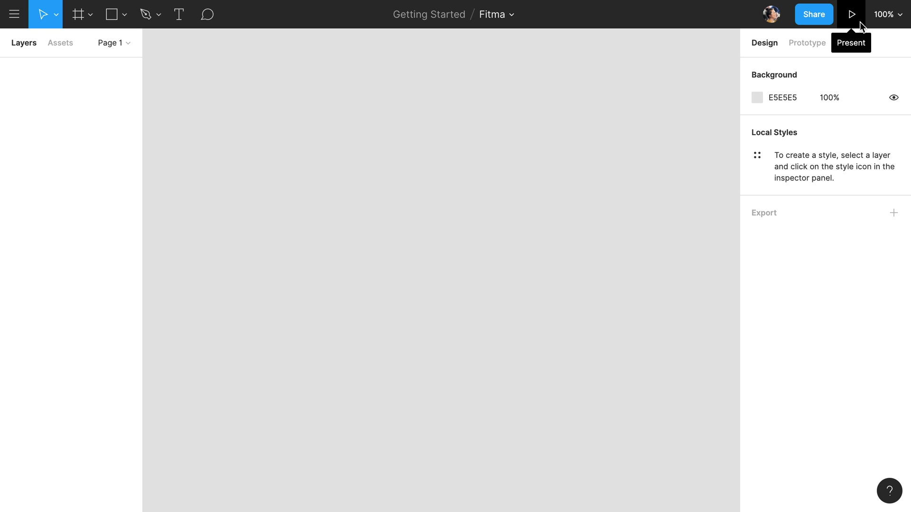
click(905, 20)
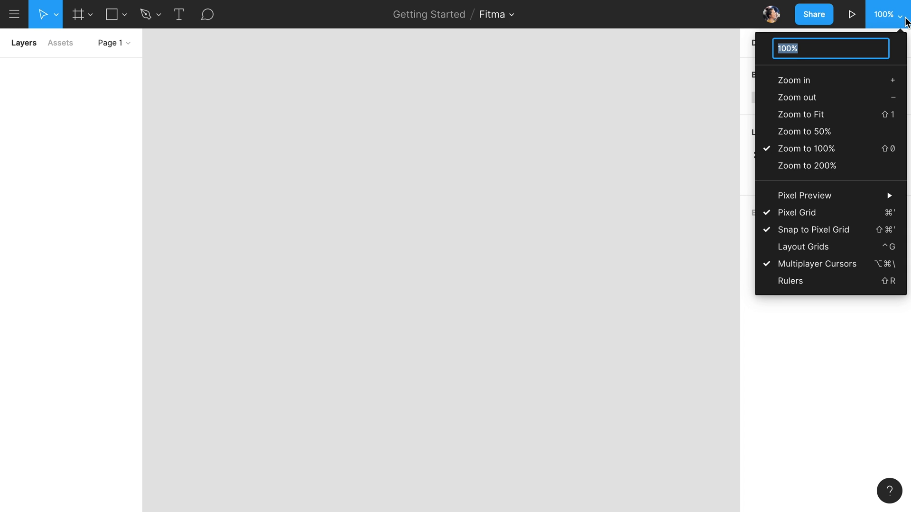
click(906, 21)
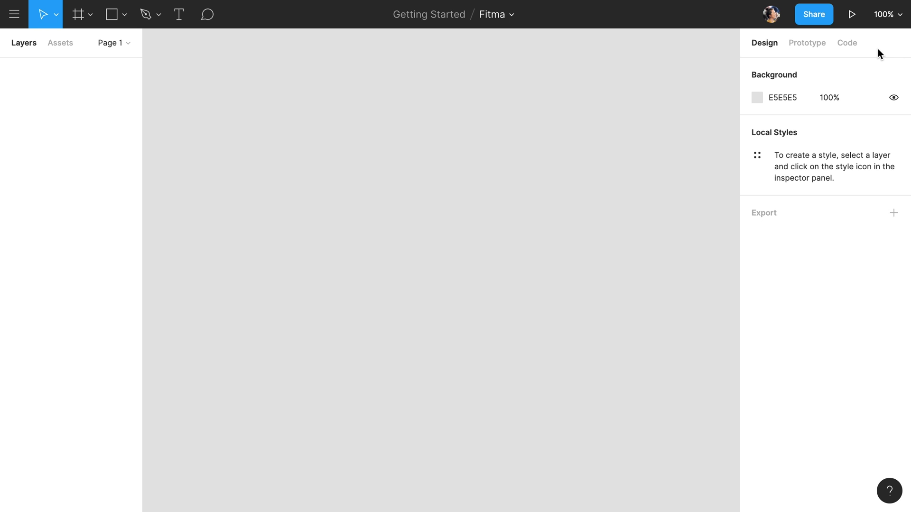
click(799, 42)
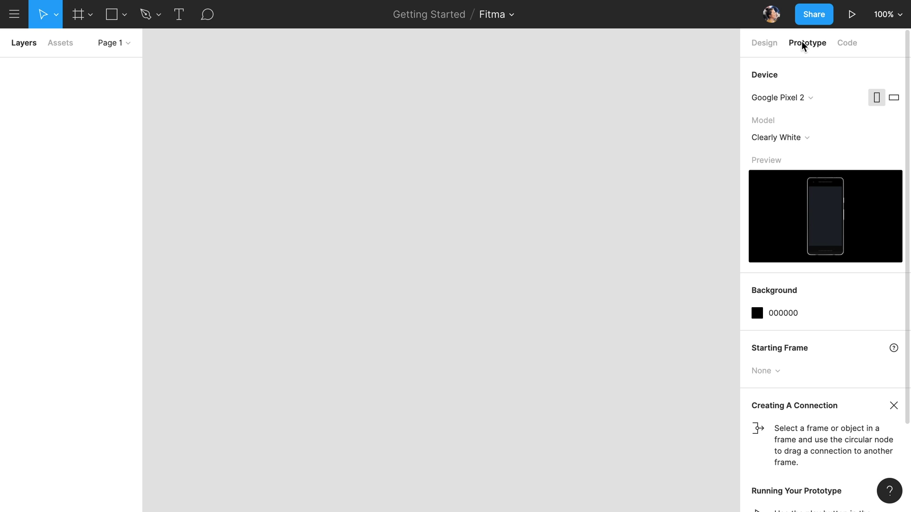
click(847, 43)
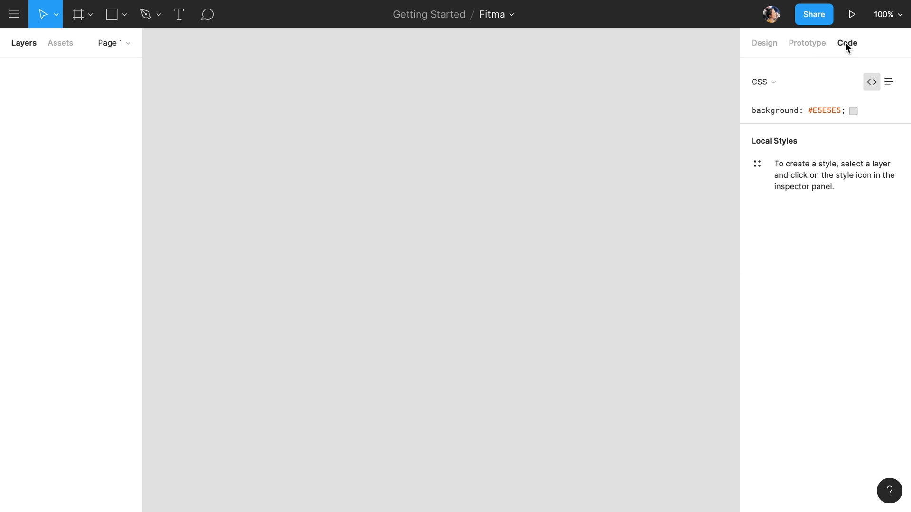
click(764, 45)
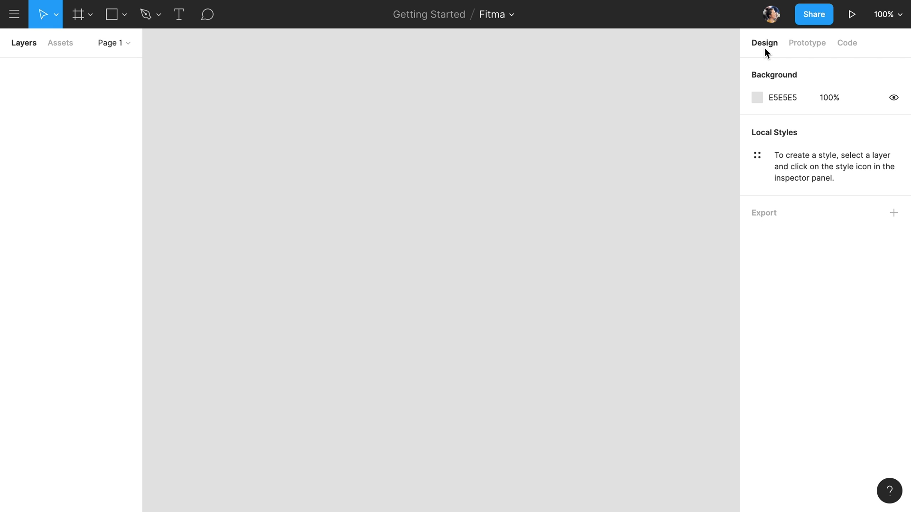
click(757, 98)
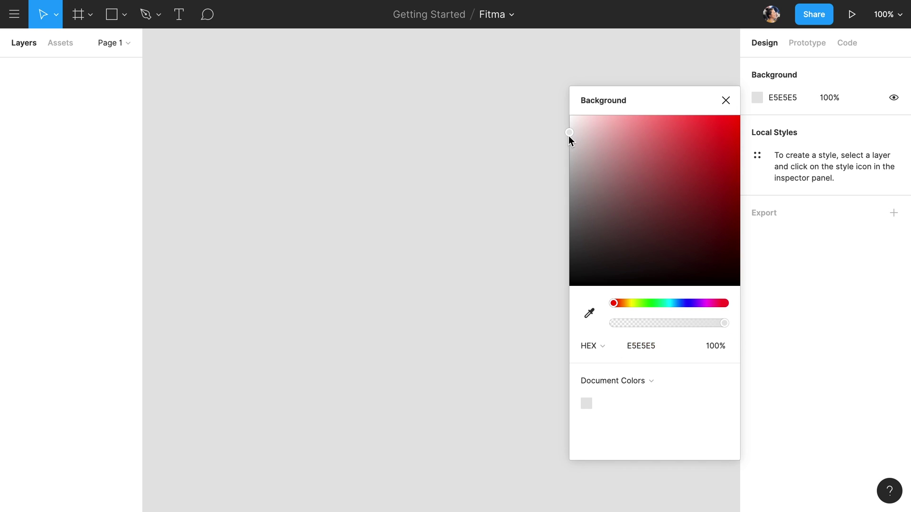
drag(568, 136, 543, 164)
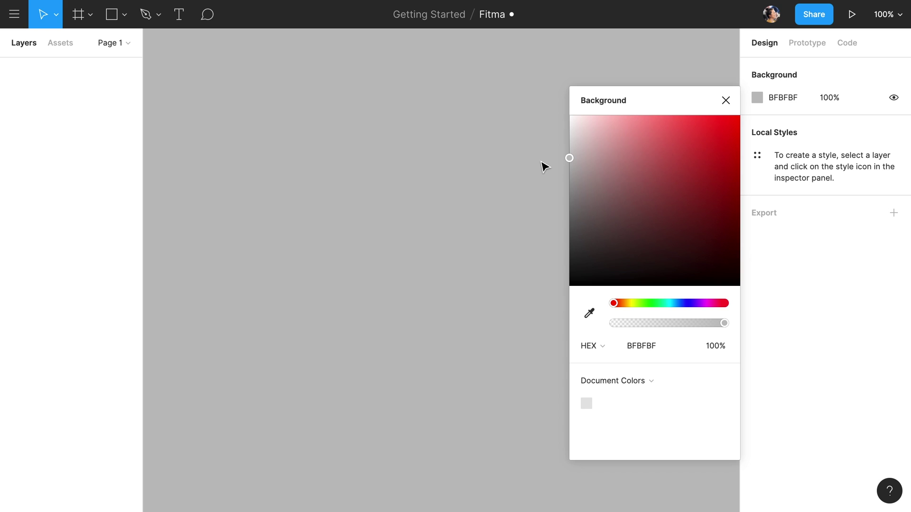
click(725, 99)
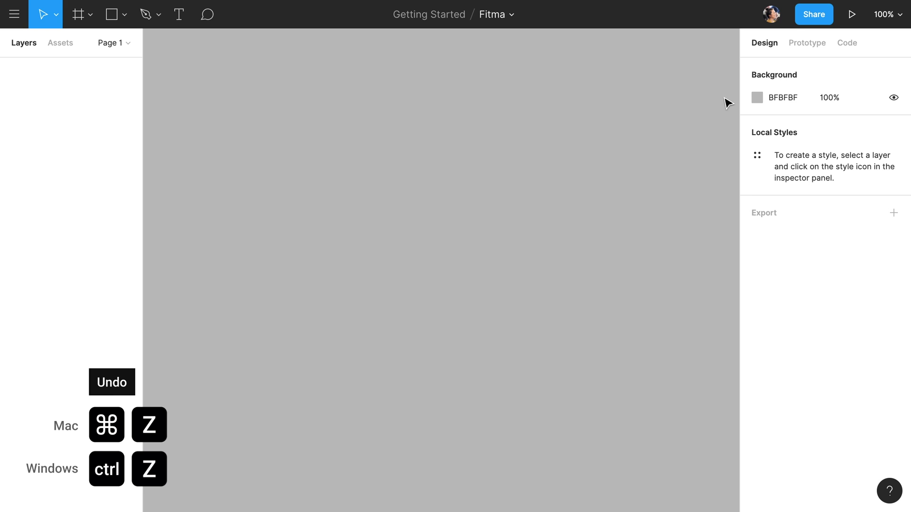
key(ctrl+z)
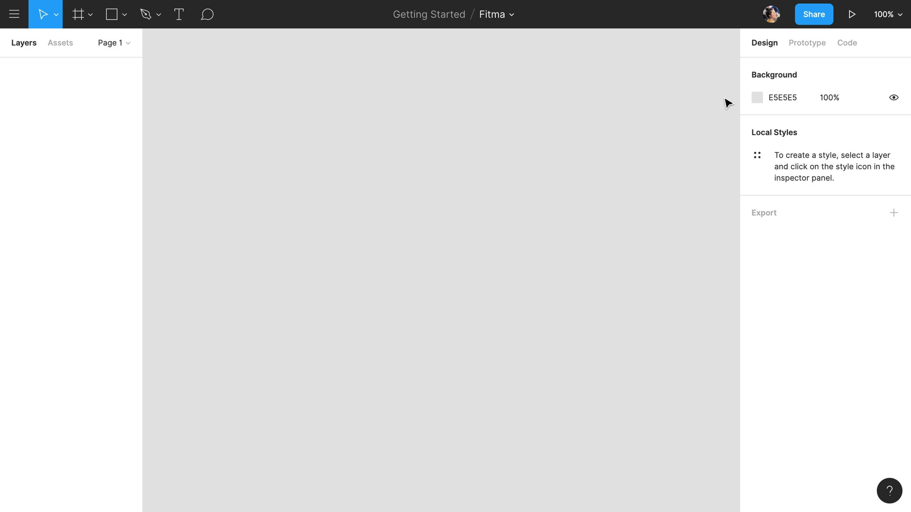
- Create a 411×731 frame from the Google Pixel 2 phone preset
click(81, 16)
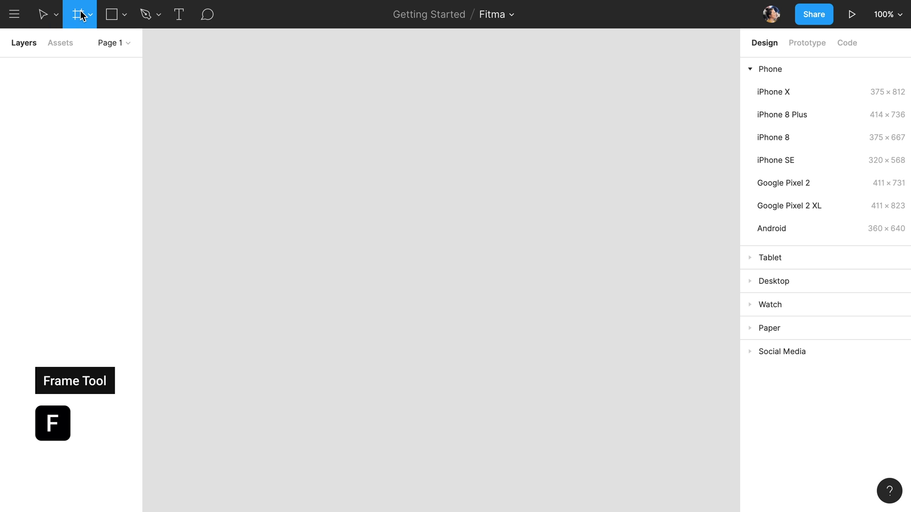
click(787, 182)
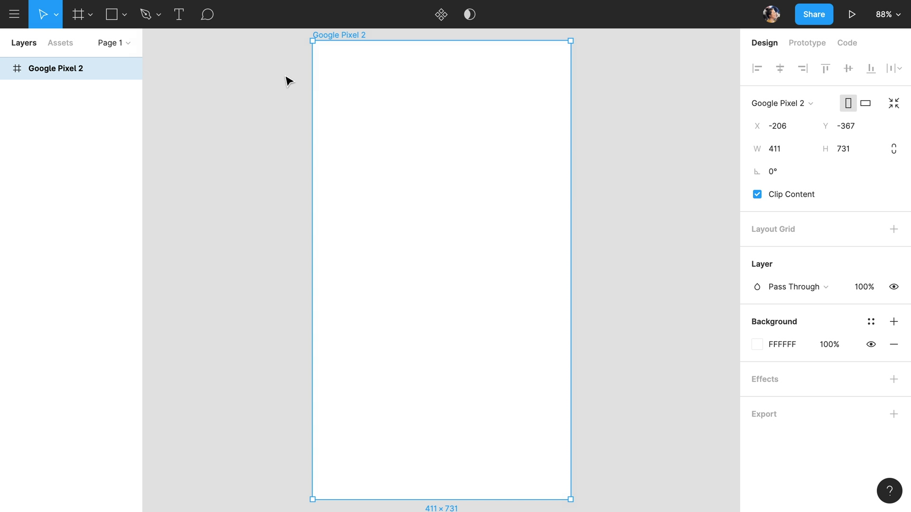
- Draw a 100×100 gray C4C4C4 rectangle inside the Pixel 2 frame at X 137, Y 93
click(101, 19)
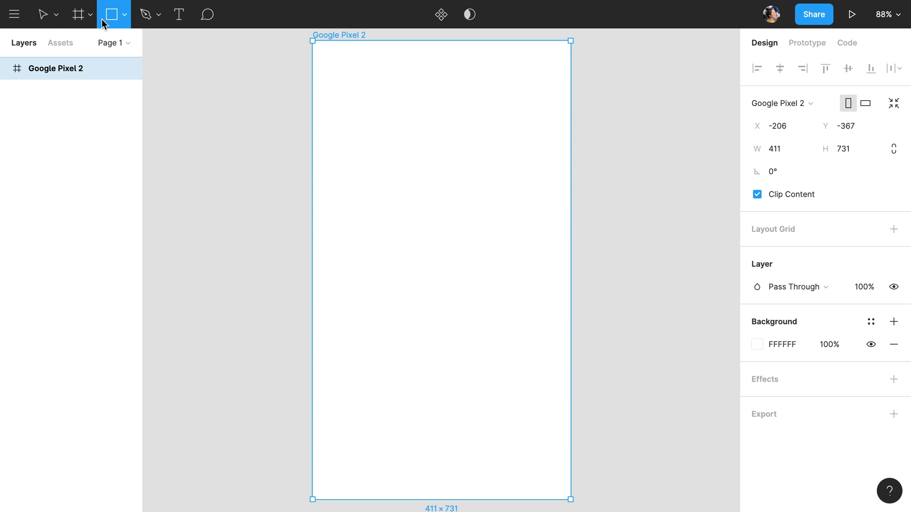
click(430, 131)
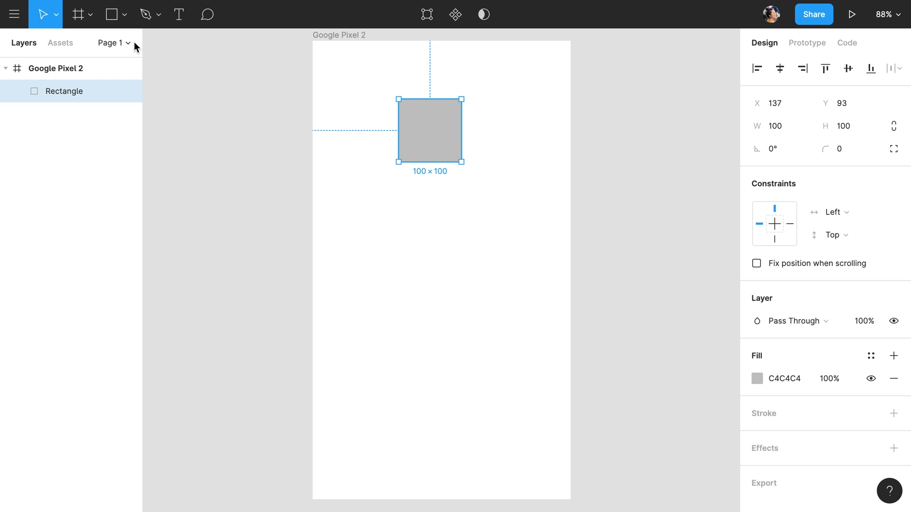
- Show the Pages list, then switch the left panel to Assets to view components
click(135, 44)
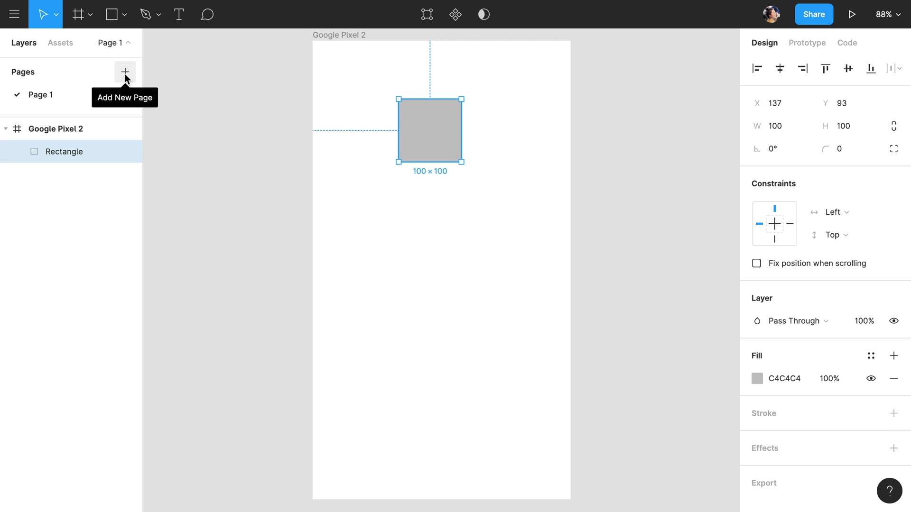
click(69, 47)
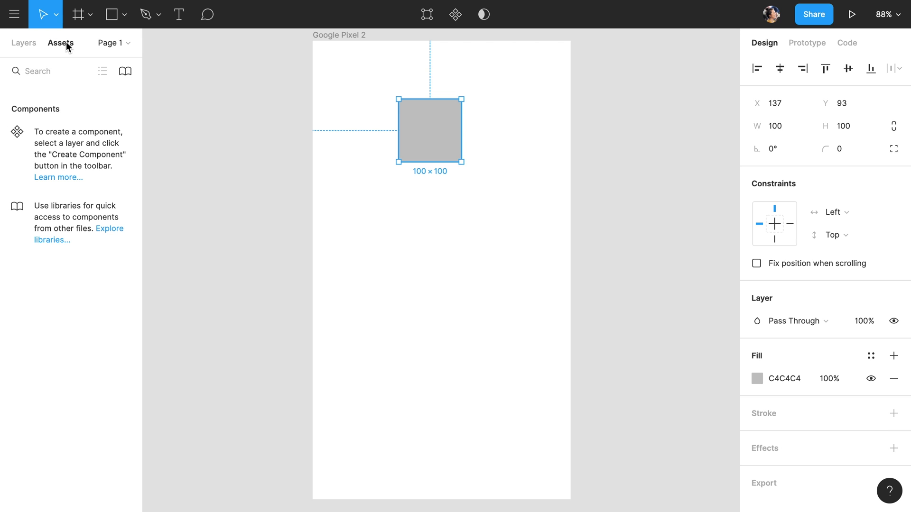